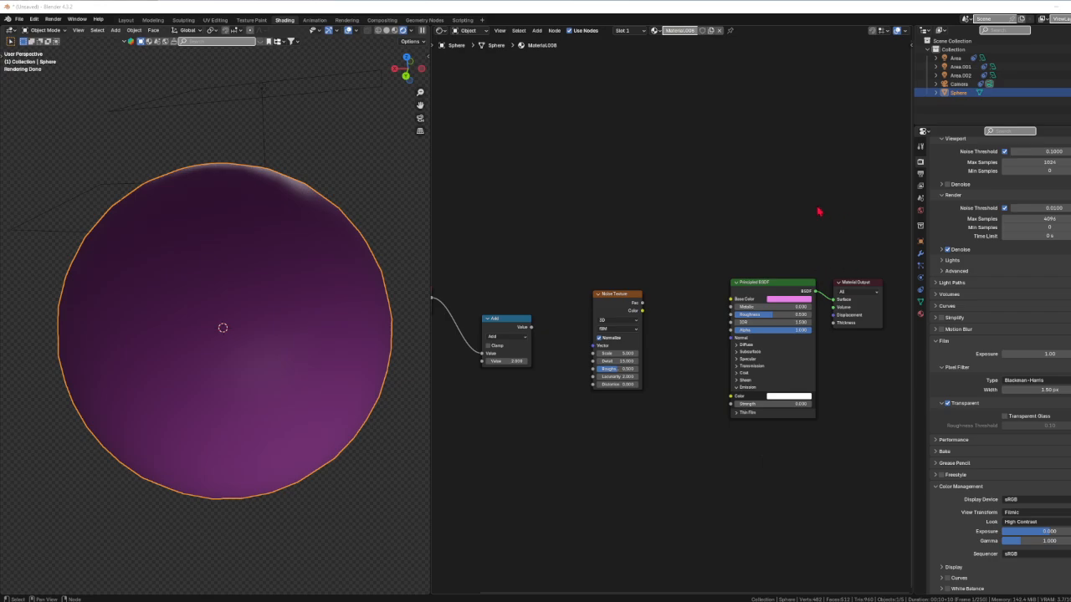
Link the Noise Texture's Fac to the Principled BSDF's Base Color and the Add node's output to the noise Scale
drag(616, 300, 730, 298)
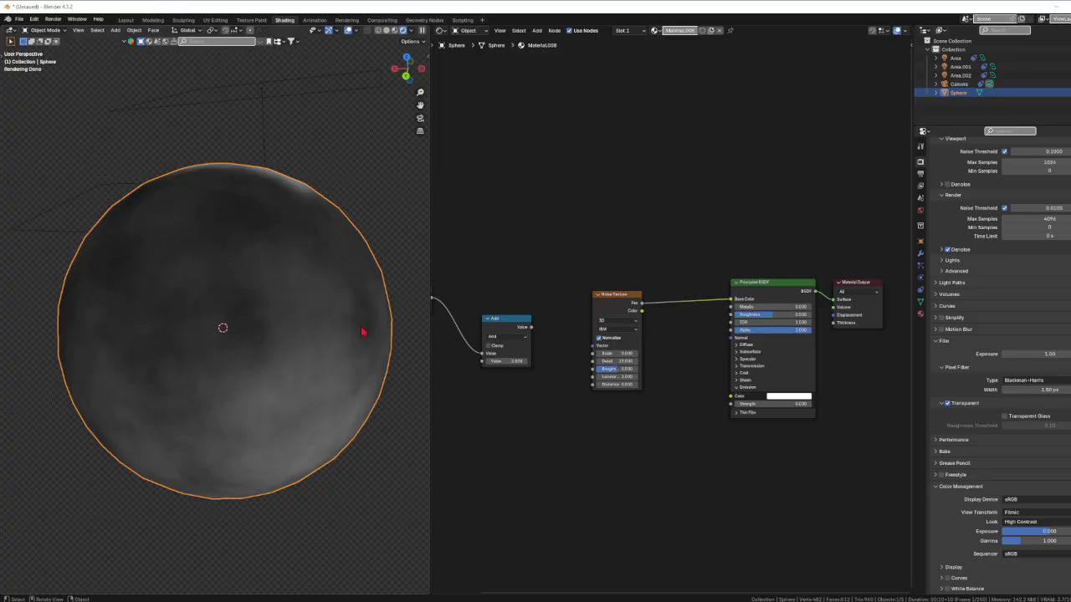
middle_drag(624, 431, 715, 444)
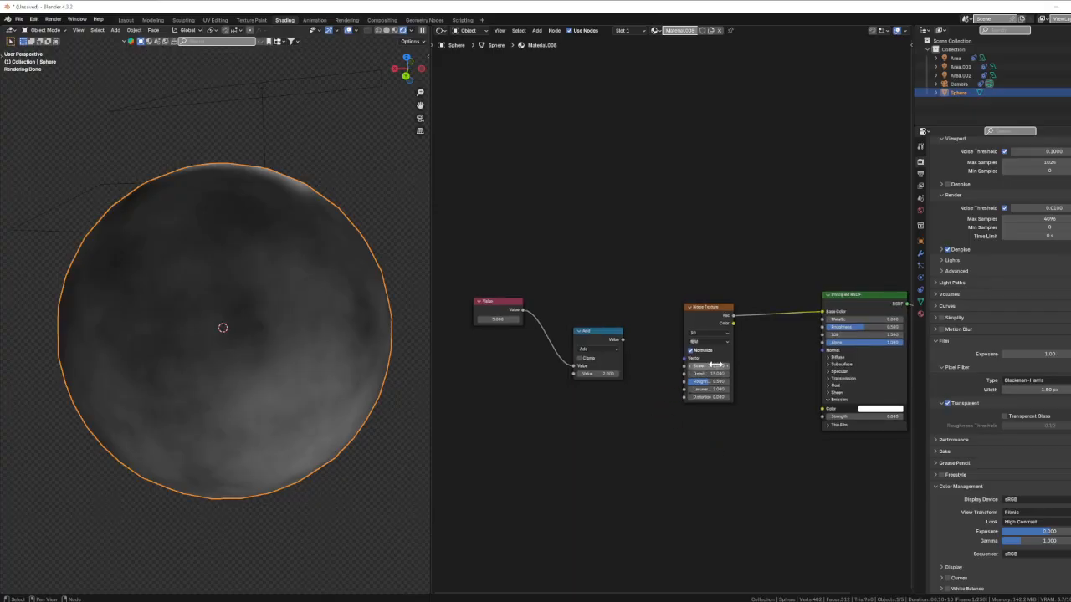
mouse_move(491, 309)
mouse_down()
mouse_move(506, 311)
mouse_move(499, 316)
mouse_up()
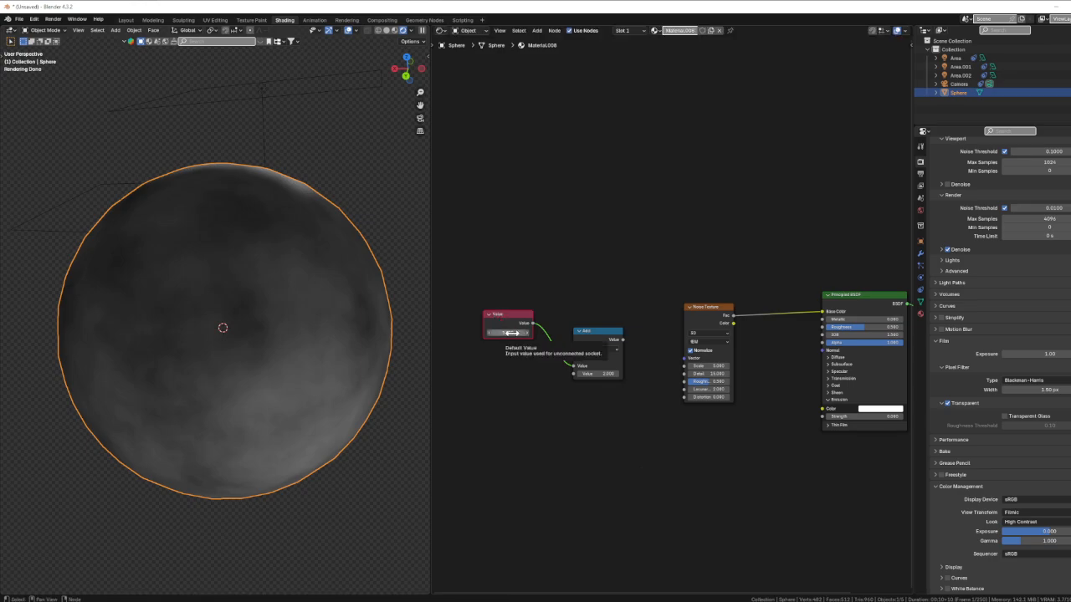
mouse_move(594, 330)
mouse_down()
mouse_move(578, 237)
mouse_move(619, 253)
mouse_move(597, 330)
mouse_up()
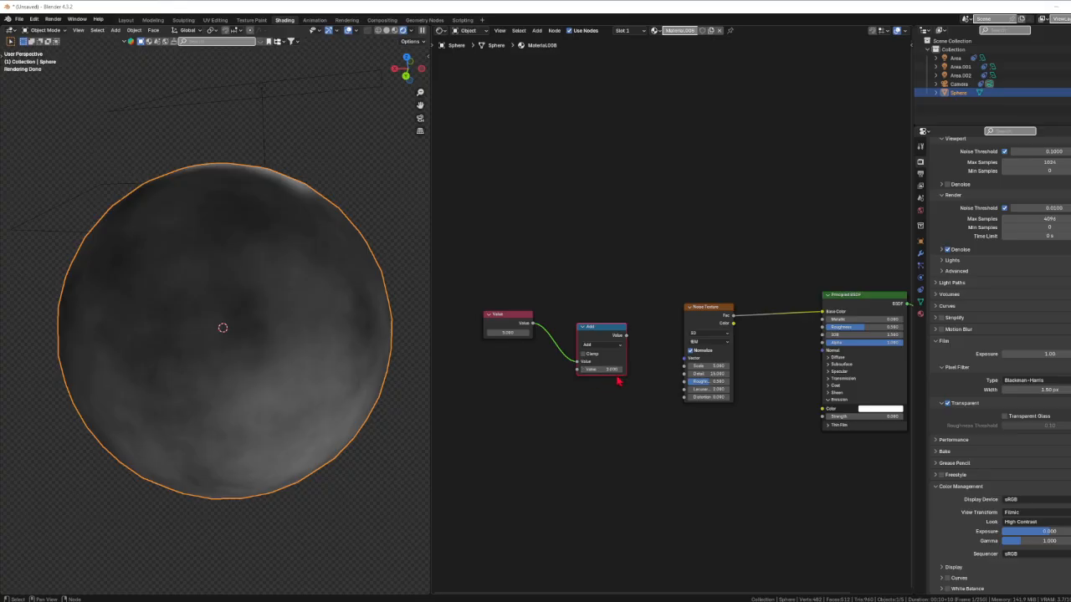
drag(627, 335, 683, 370)
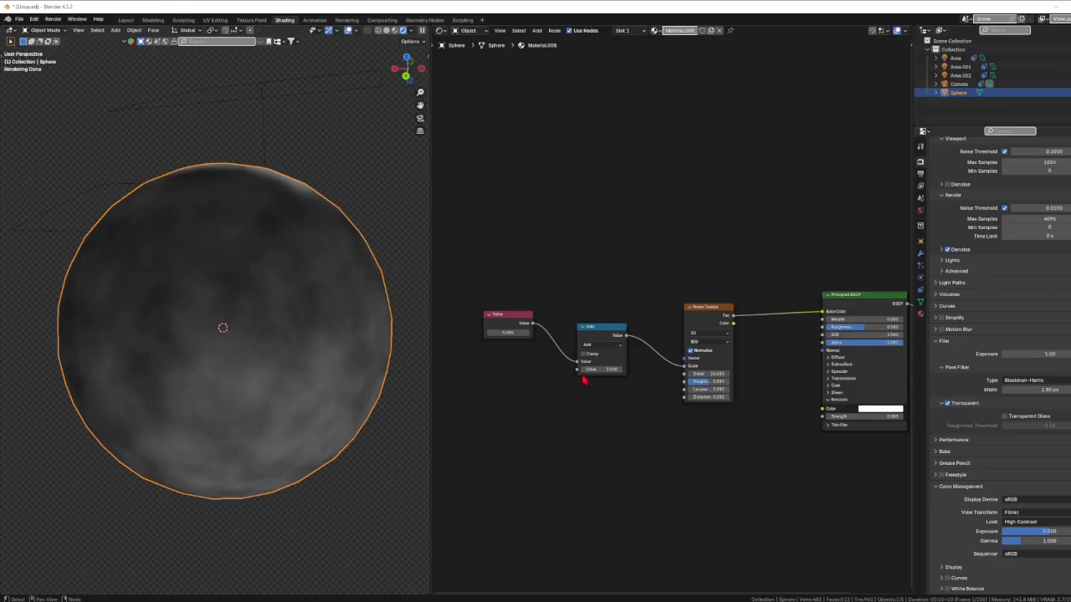
Switch the Math node's operation from Add to Subtract, and after that to Multiply
click(610, 349)
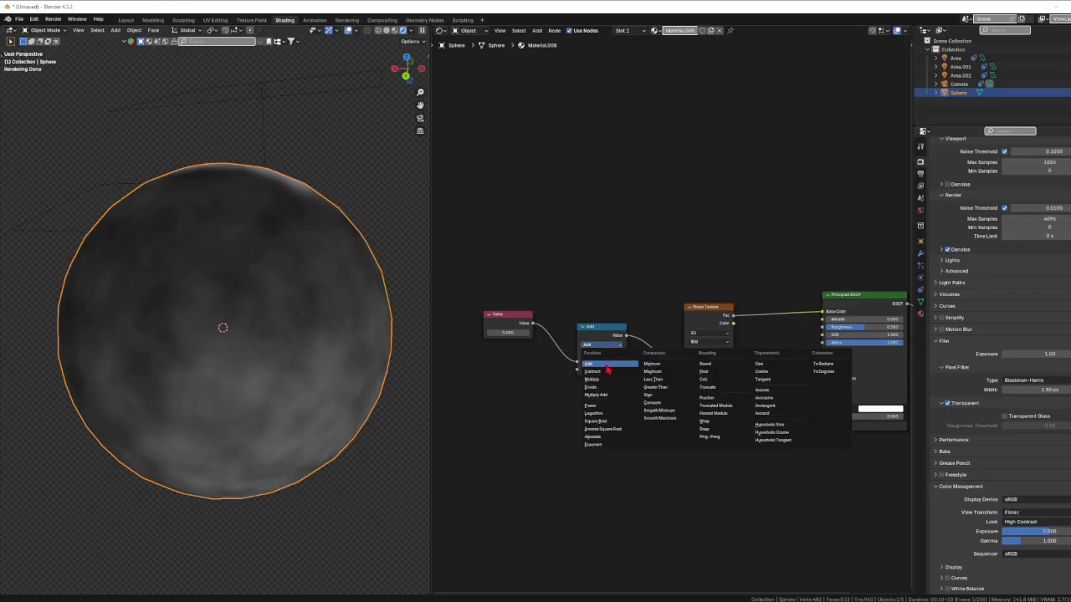
click(606, 371)
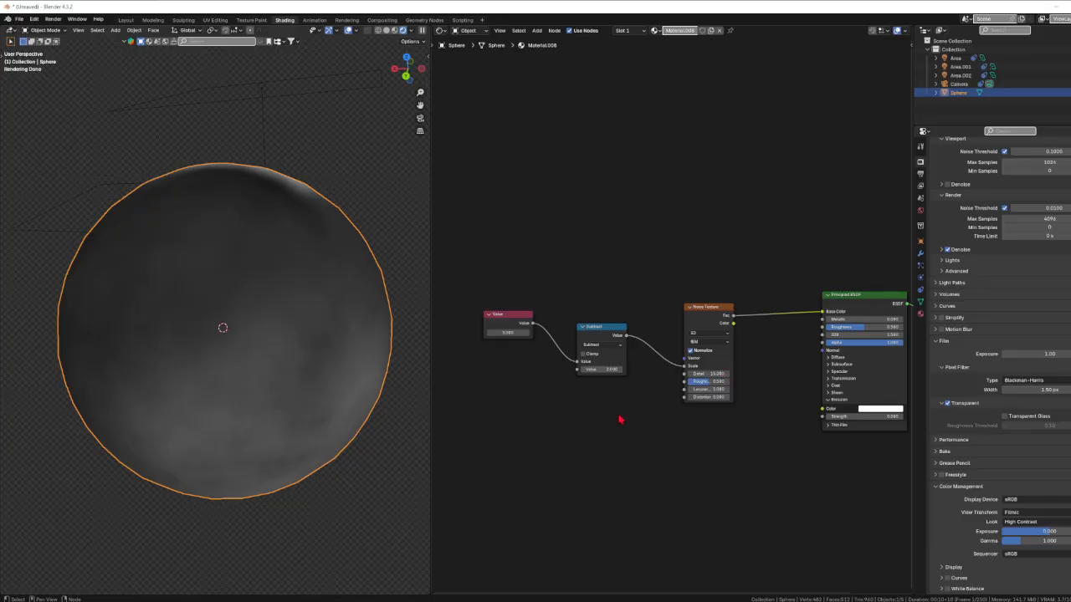
click(614, 346)
click(614, 348)
click(616, 350)
click(593, 380)
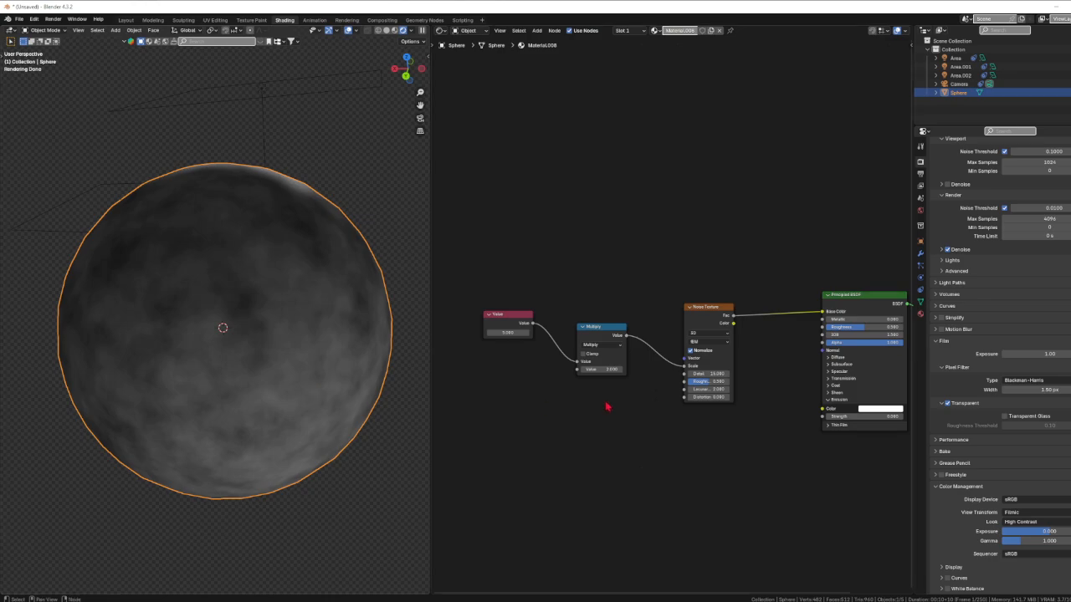
Disconnect the Multiply node from the Noise Texture, adjust the noise Scale directly, and reconnect the node to Scale
drag(685, 368, 641, 354)
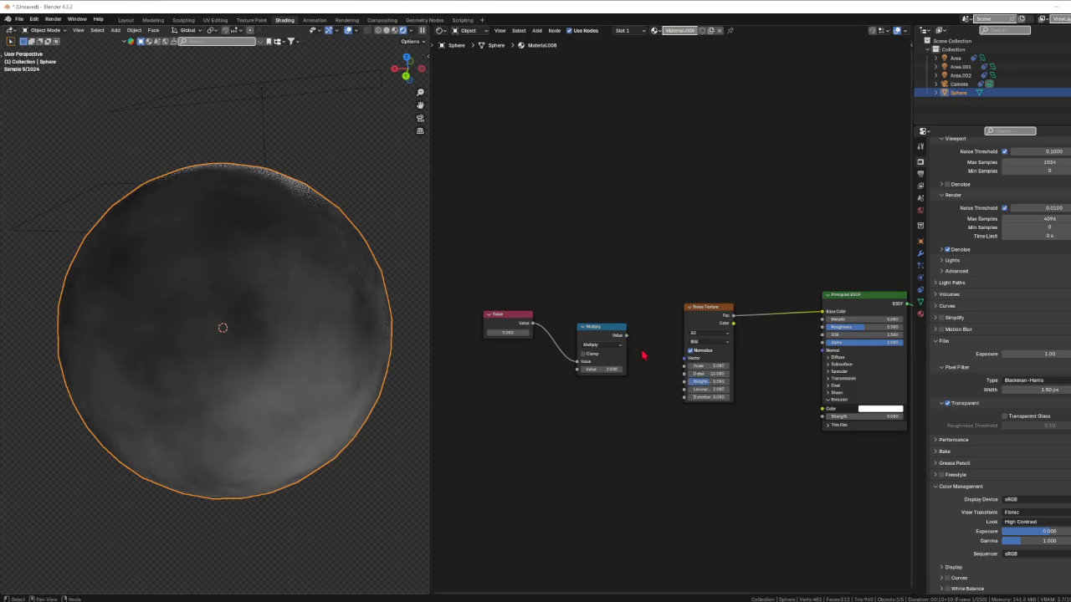
drag(709, 366, 752, 365)
drag(626, 335, 686, 365)
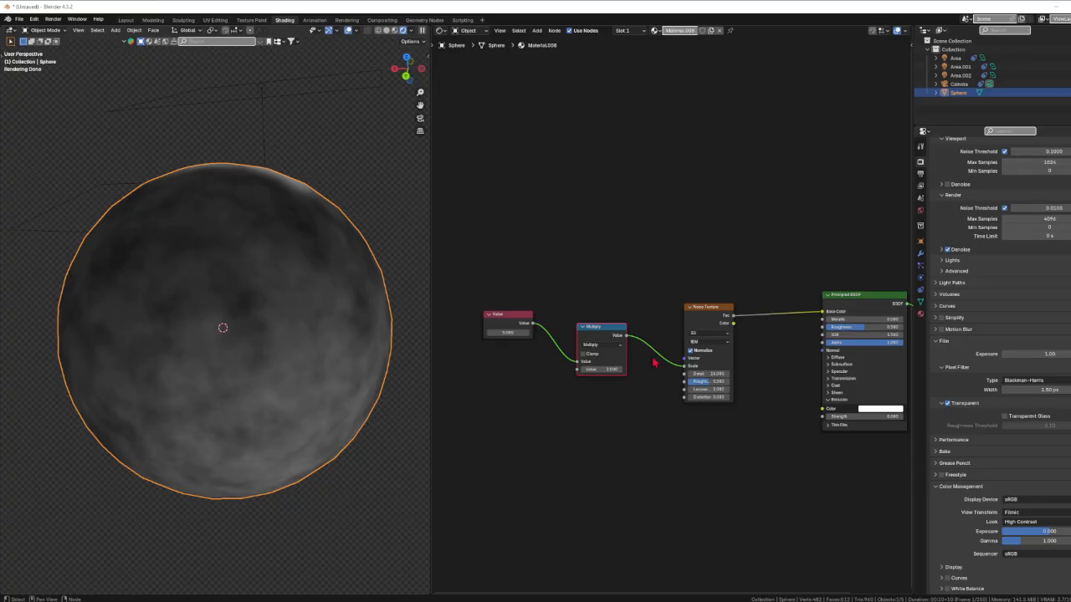
Switch the Math node's operation to Divide, and after that to Multiply Add
click(610, 347)
click(608, 372)
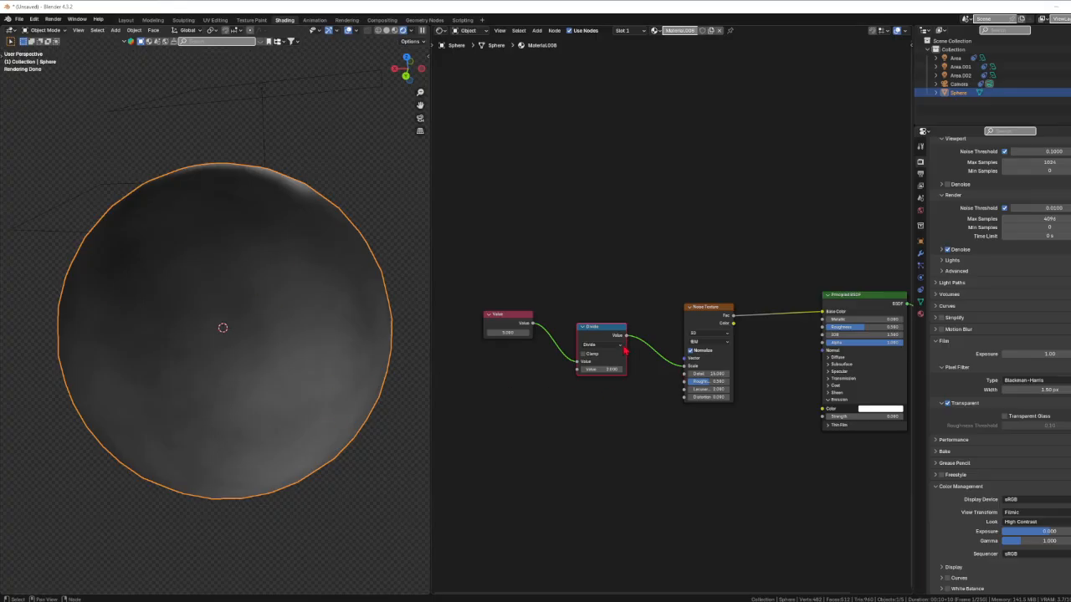
click(601, 346)
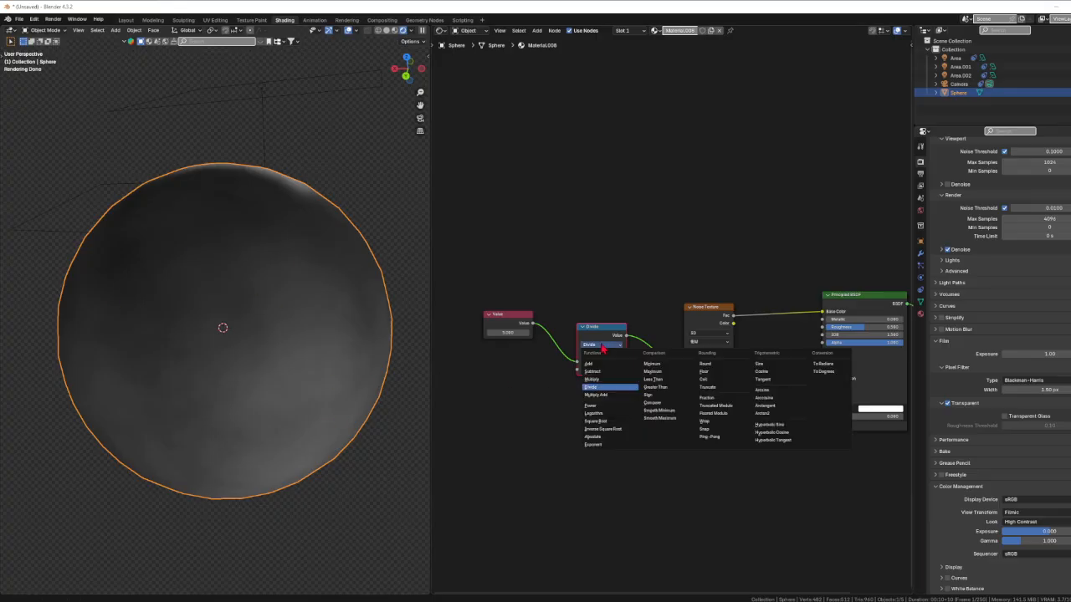
click(607, 395)
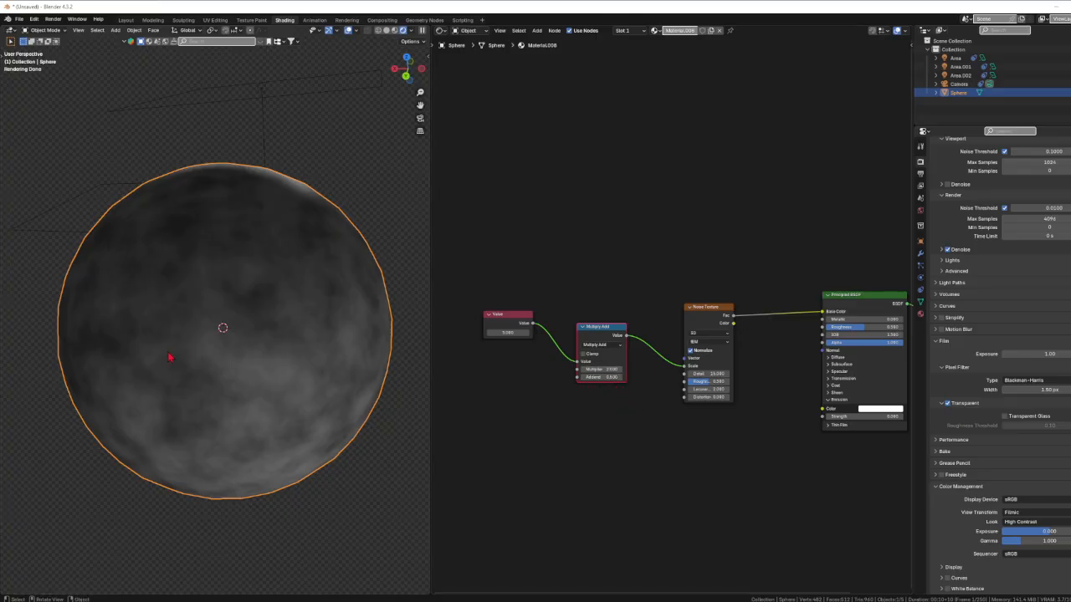
Change the Math node's operation to Power and raise its exponent to 3
click(603, 345)
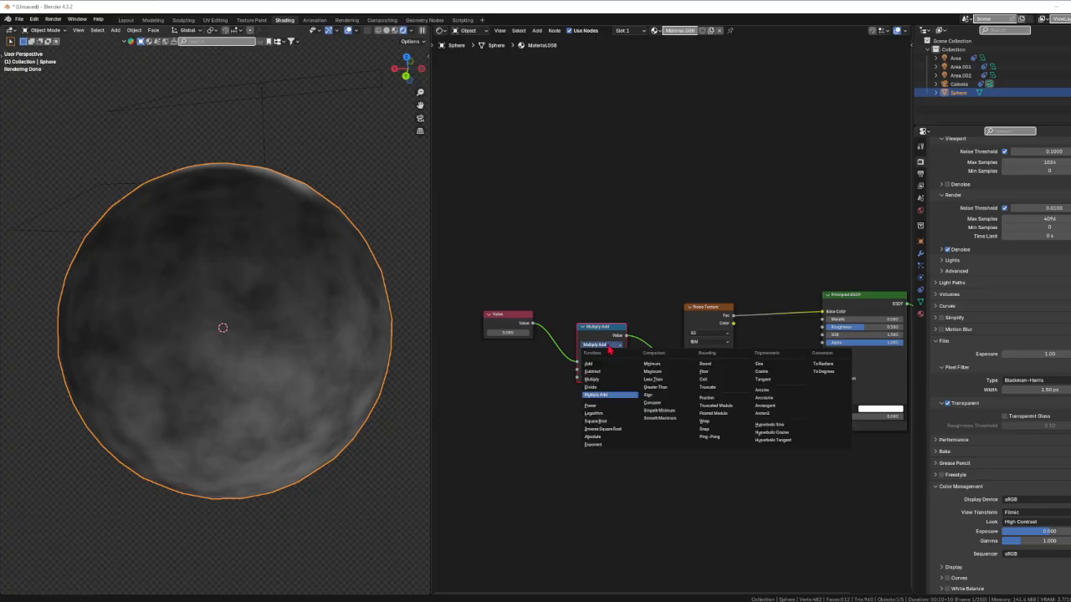
click(594, 405)
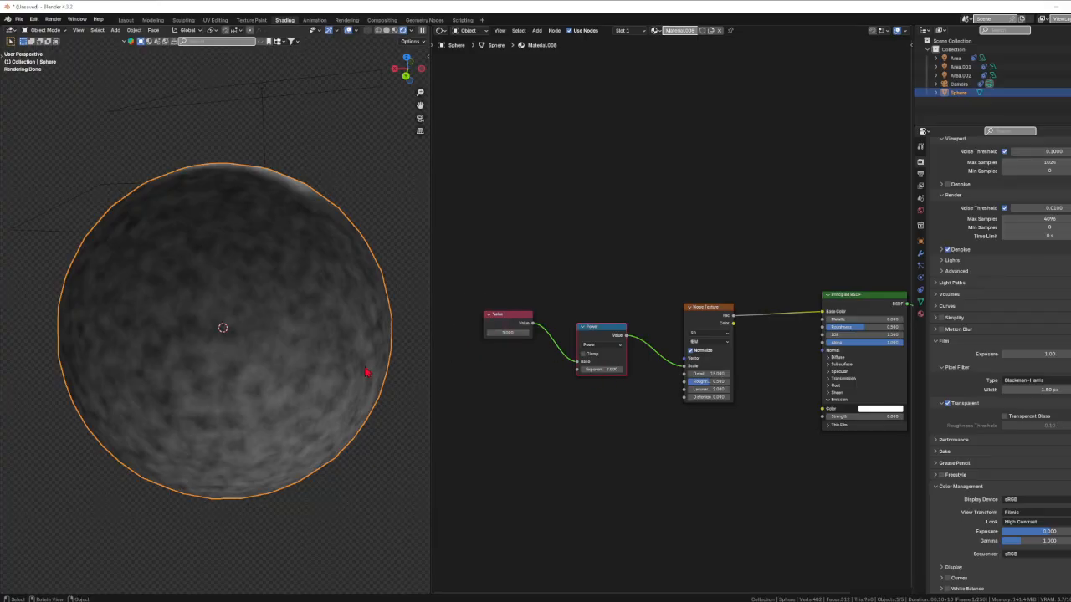
click(605, 369)
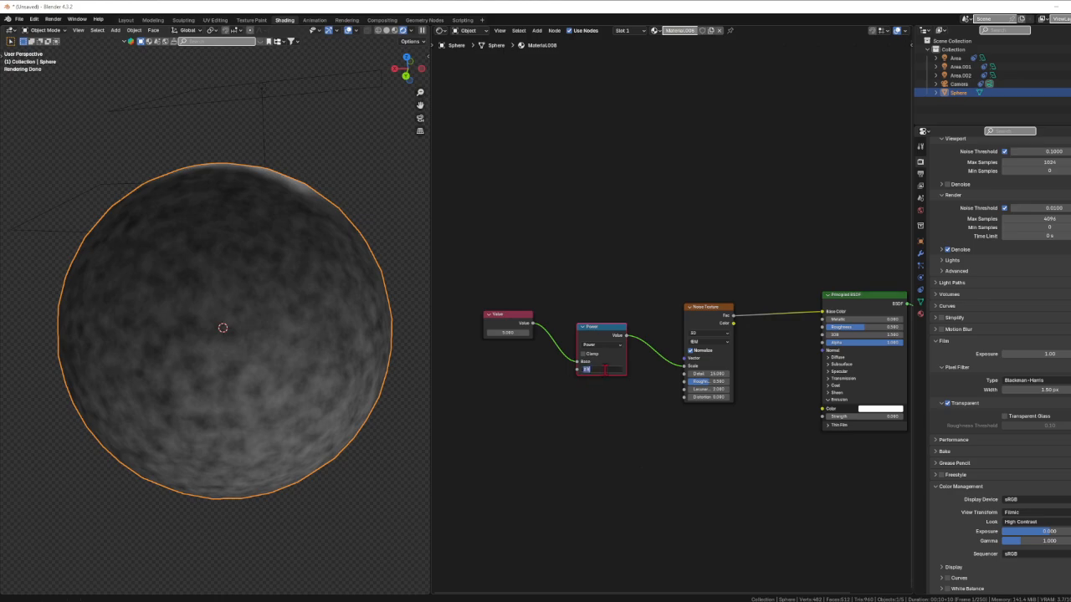
key(Return)
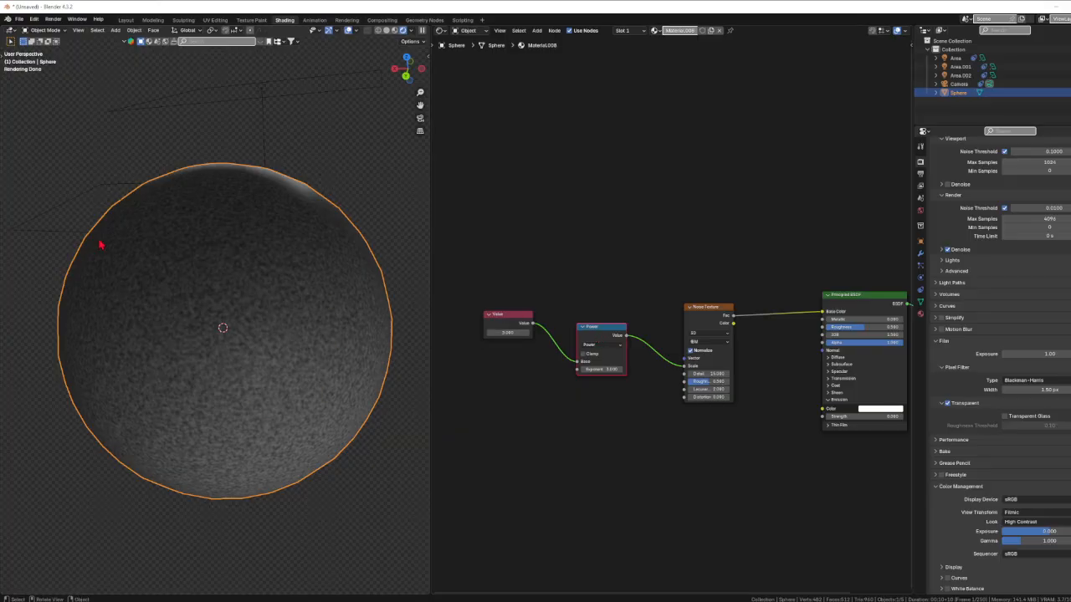
Set the Power node's exponent back to 2
click(613, 369)
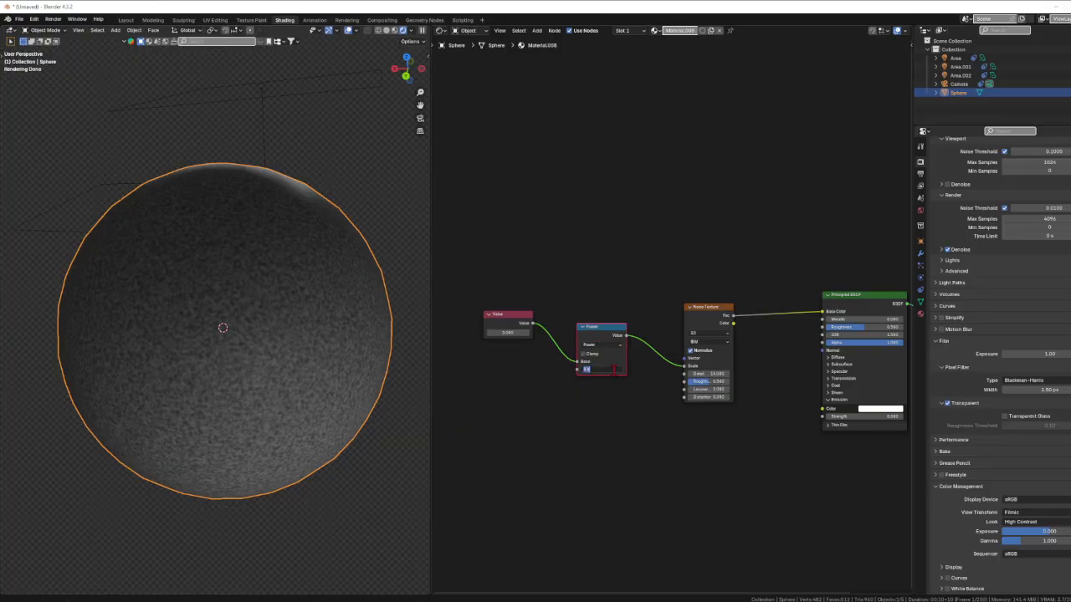
text(3)
key(Return)
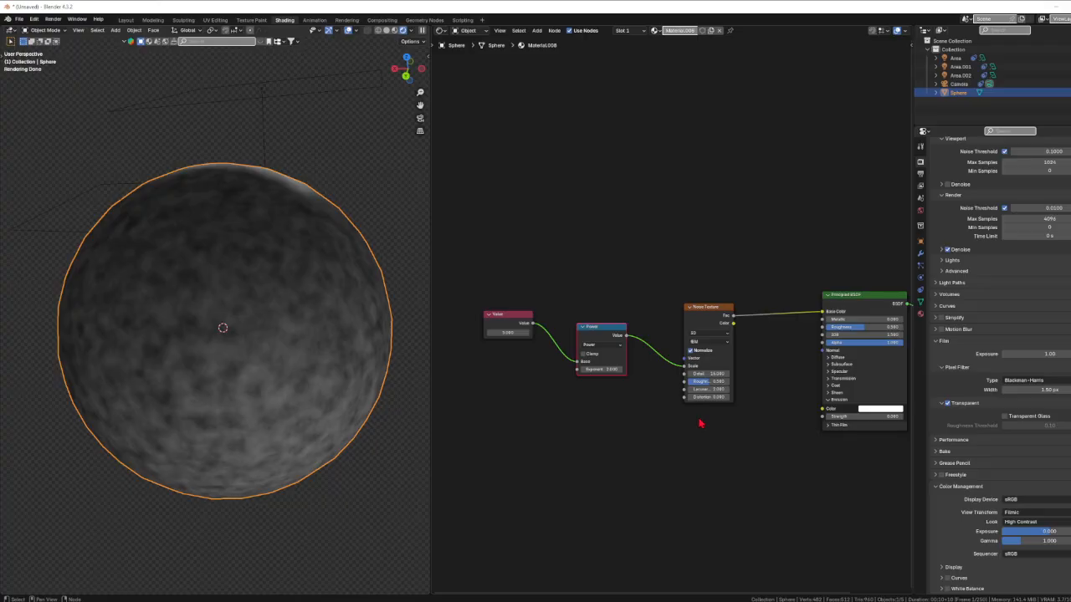
Change the Math node's operation to Logarithm and set its base to 25
click(614, 346)
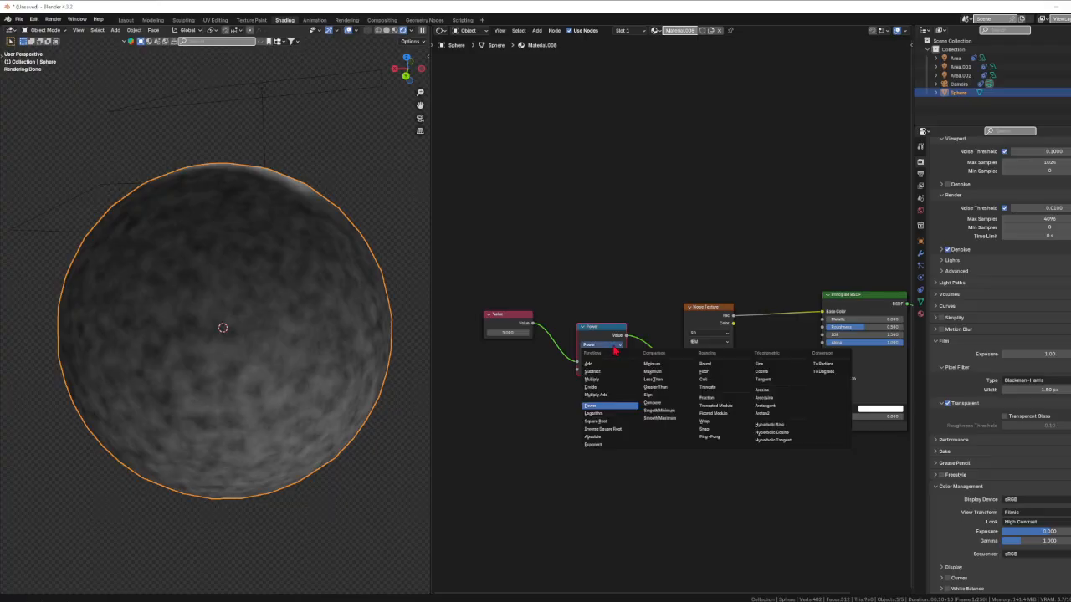
click(604, 414)
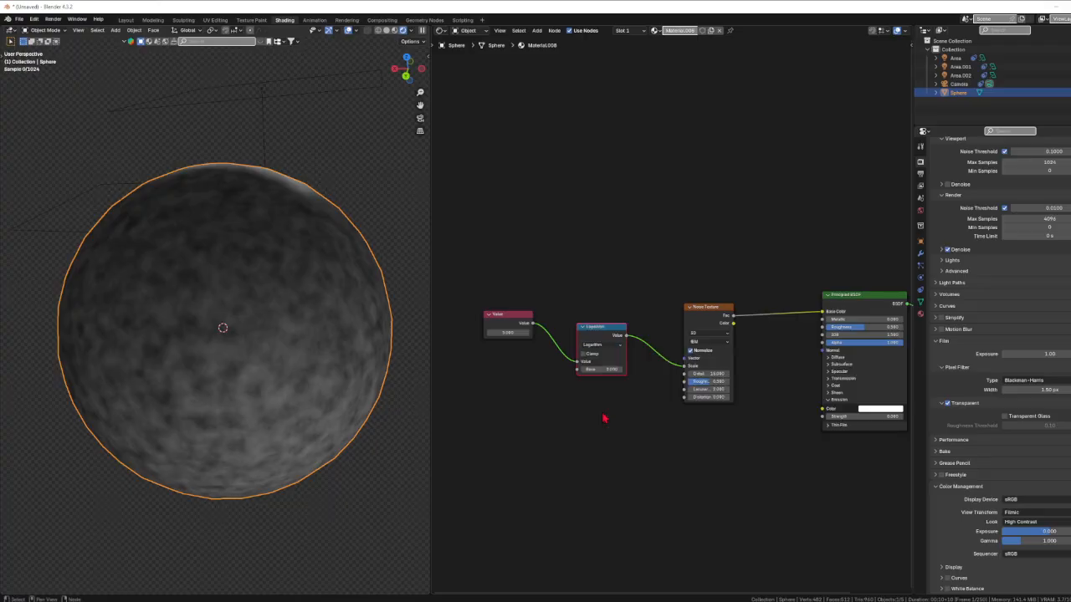
click(603, 369)
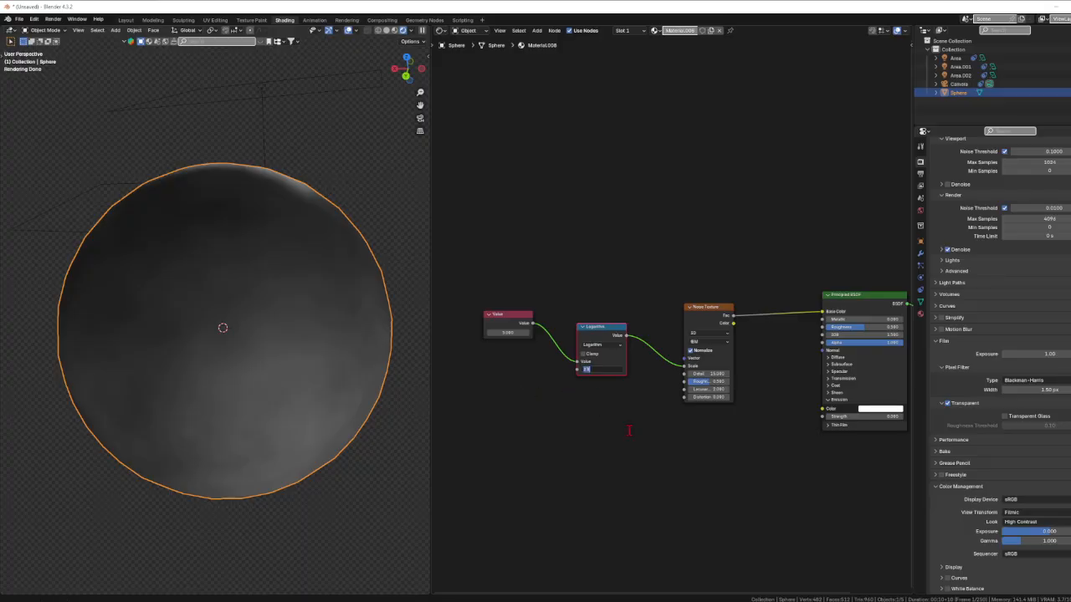
text(25)
key(Return)
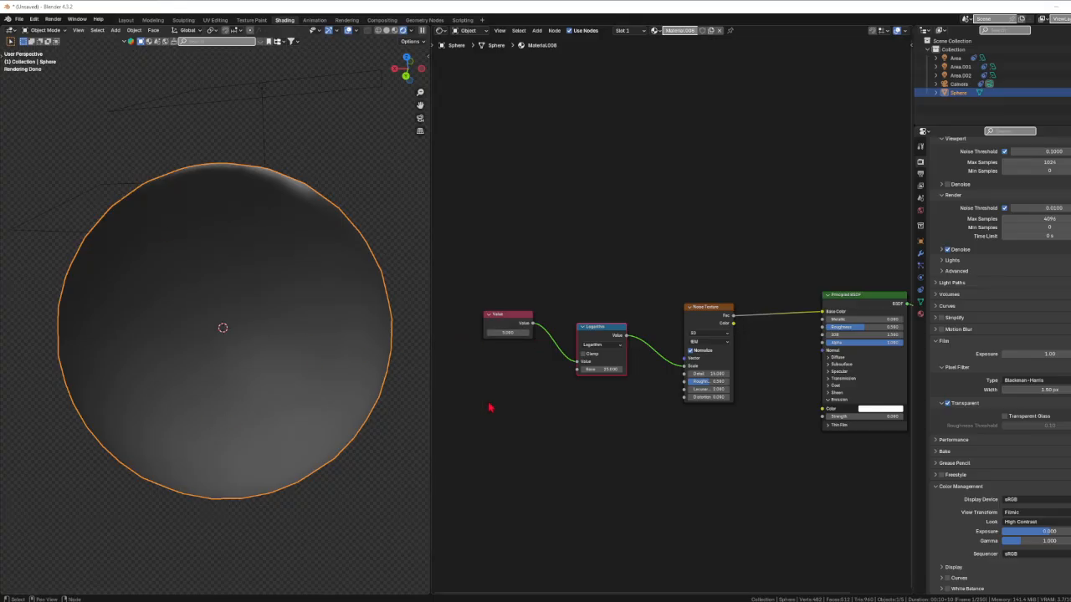
Set the Logarithm node's base to 125
click(600, 369)
text(115)
key(Return)
Set the Logarithm node's base to 625 and inspect the noise on the sphere up close
double_click(592, 369)
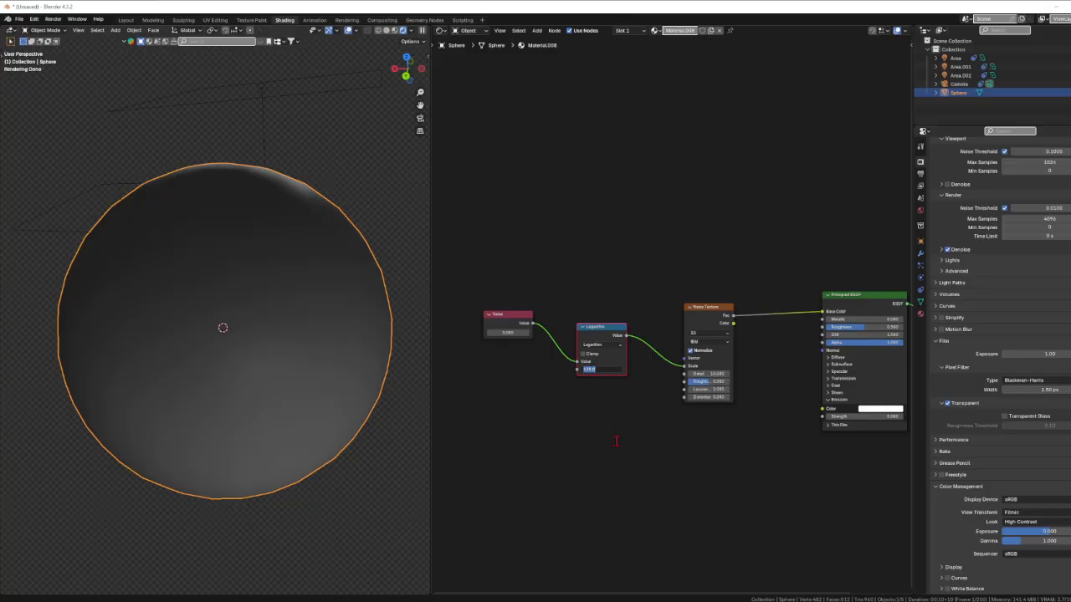
text(6.068)
key(Return)
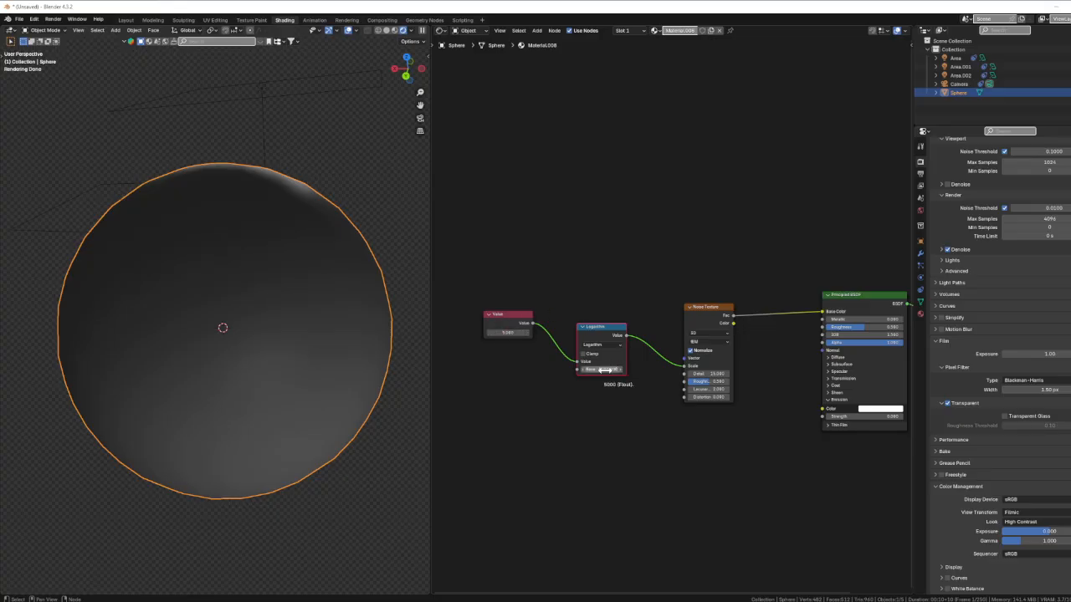
drag(602, 370, 589, 370)
click(611, 369)
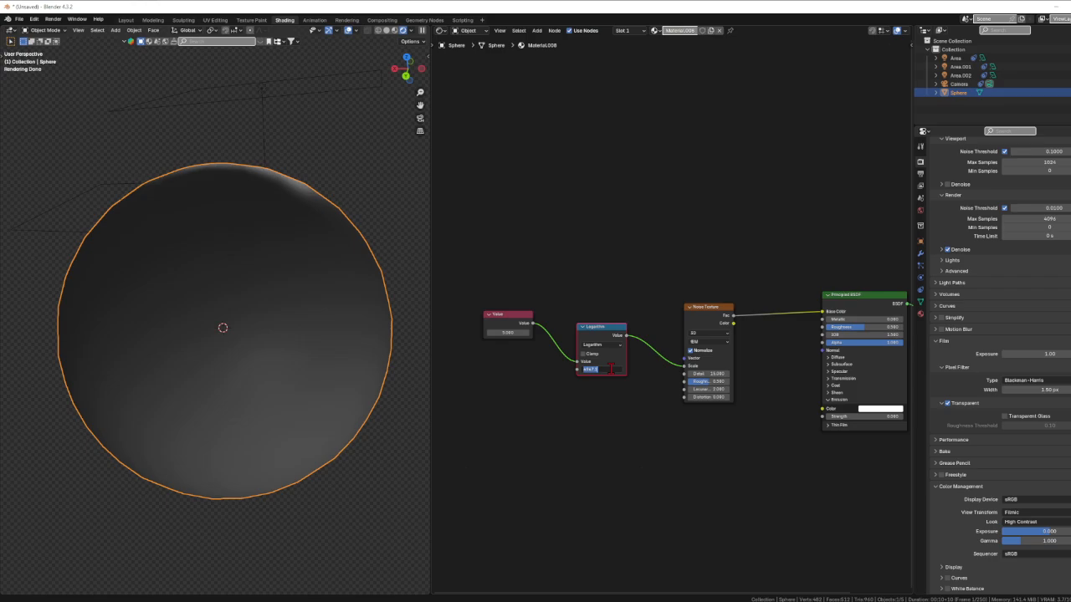
key(BackSpace)
key(Return)
mouse_move(323, 339)
middle_down()
mouse_move(265, 398)
mouse_move(335, 349)
middle_up()
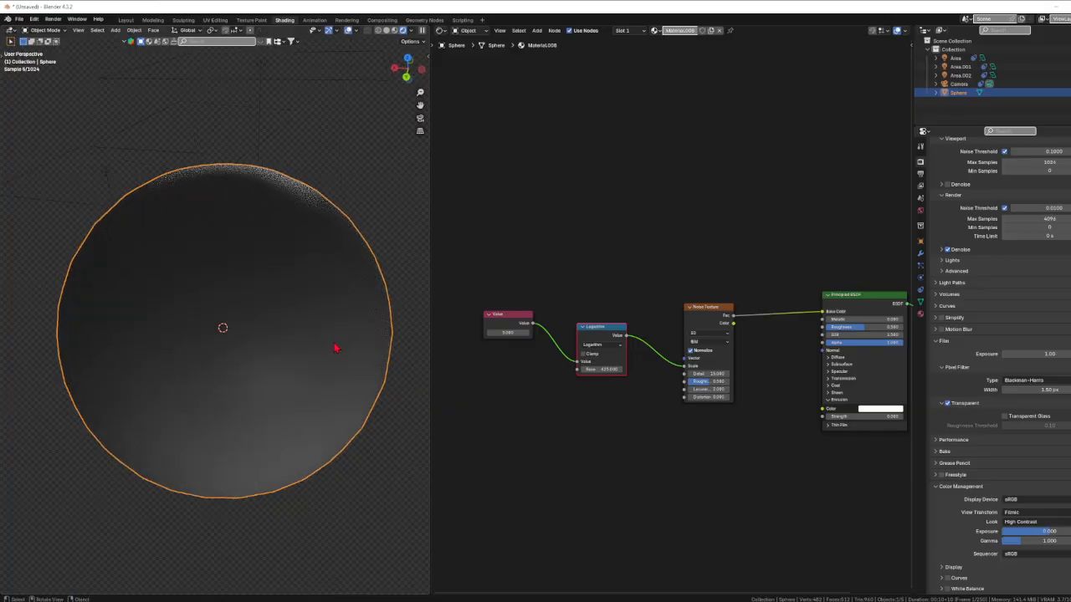
scroll(224, 405, up, 1)
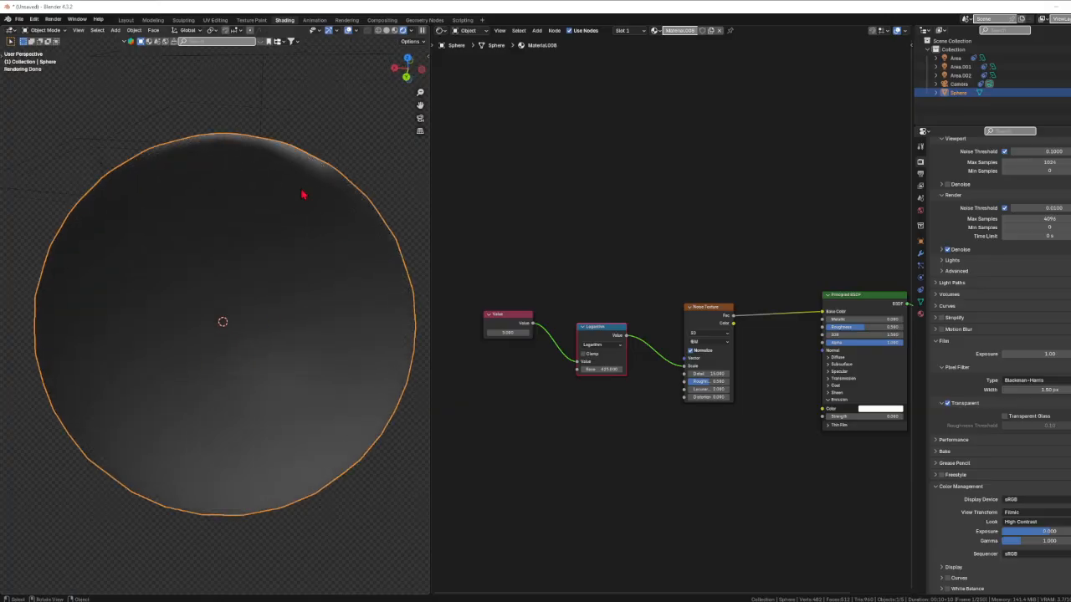
Change the Math node's operation to Square Root and set the Value node to 25
click(601, 344)
click(602, 345)
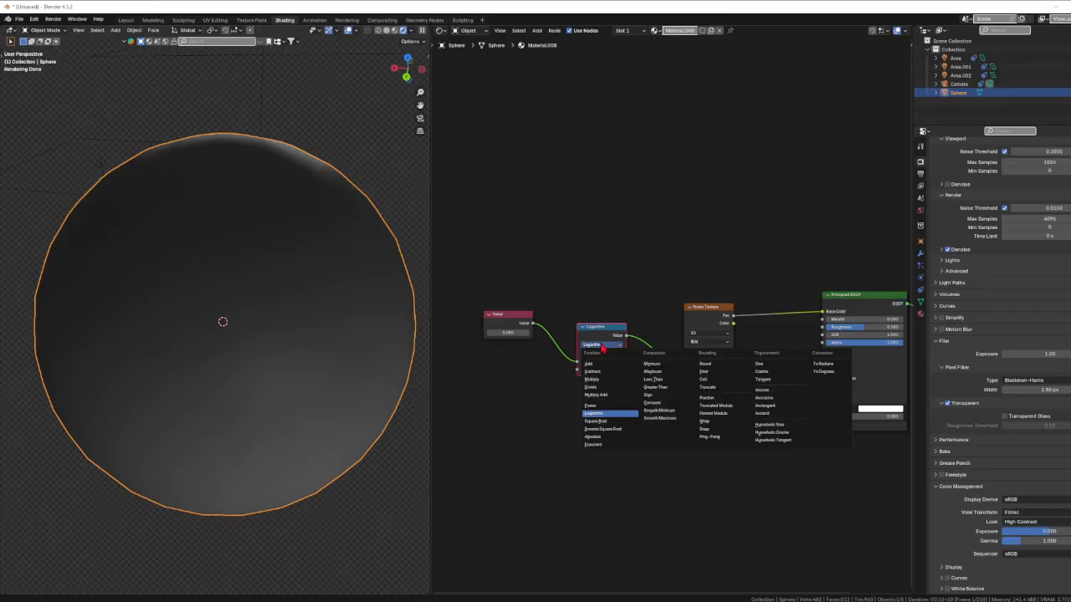
click(596, 421)
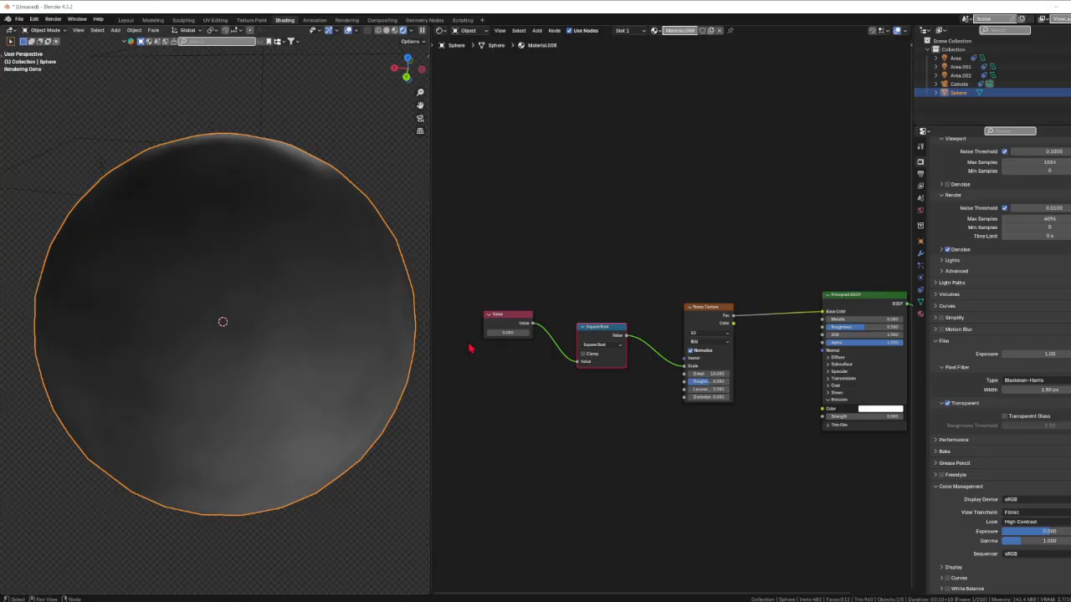
double_click(508, 332)
text(25)
key(Return)
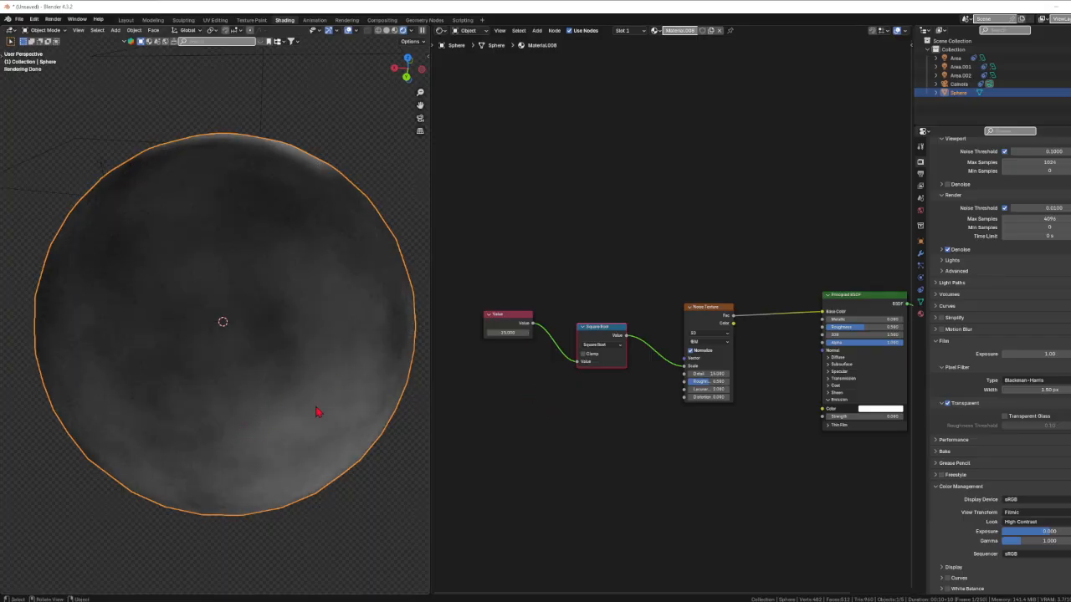
Set the Value node feeding the Square Root node to 125
double_click(505, 332)
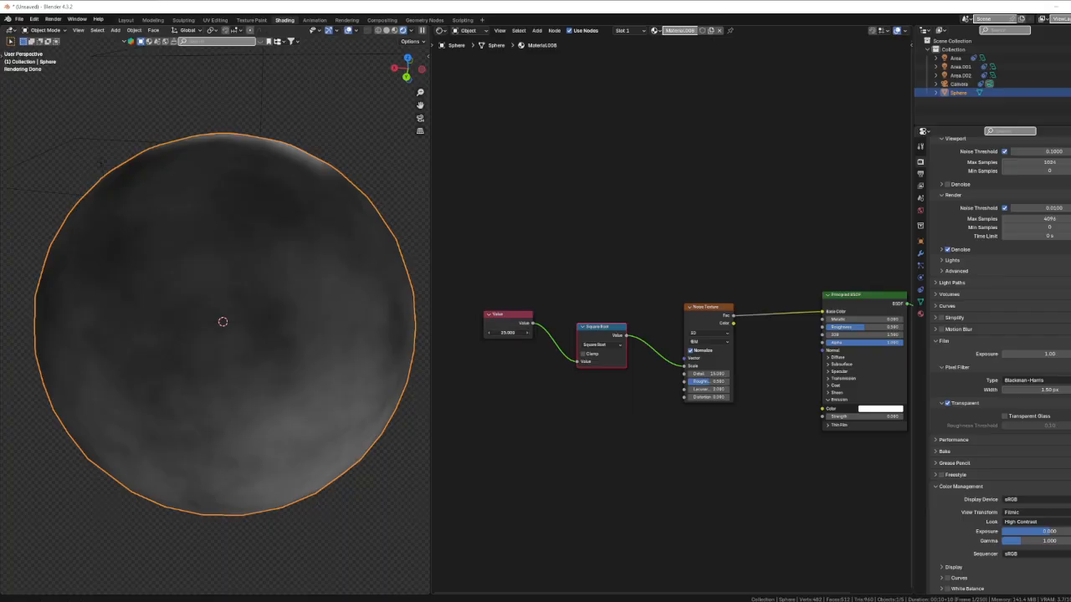
text(125)
key(Return)
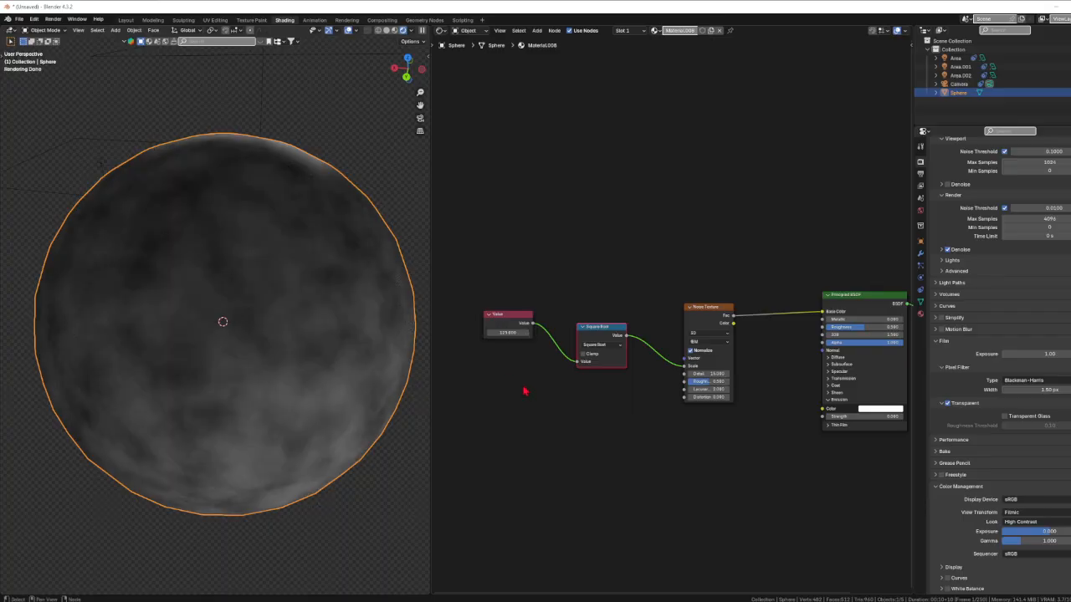
Set the Value node feeding the Square Root node to 144
double_click(504, 332)
text(144)
key(Return)
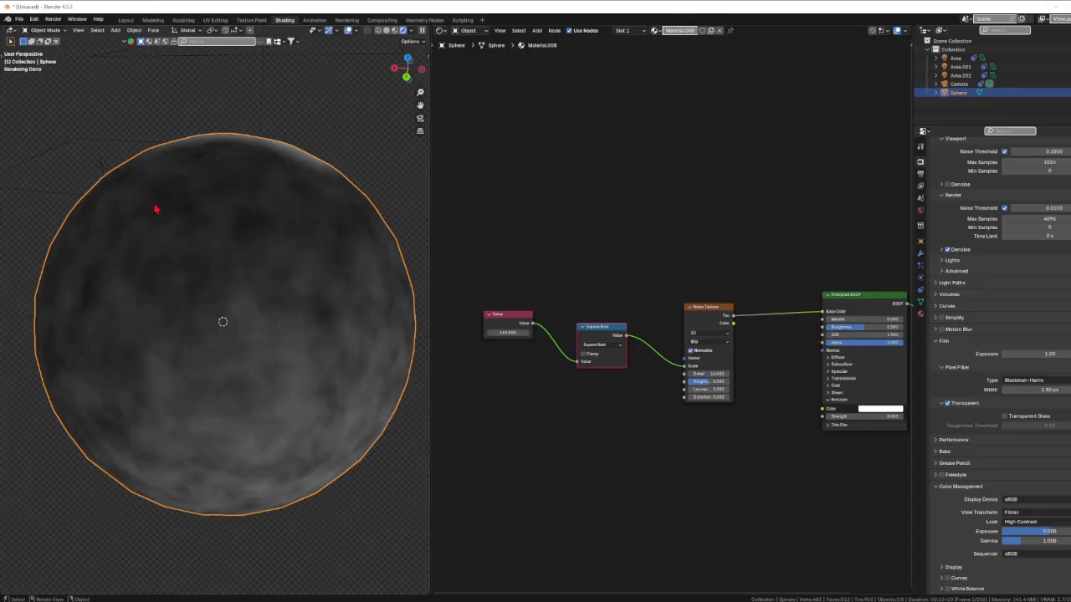
Reset the Value node feeding the Square Root node to 5
click(508, 332)
text(0)
key(Return)
Change the Math node's operation to Inverse Square Root and inspect the sphere's surface
click(597, 345)
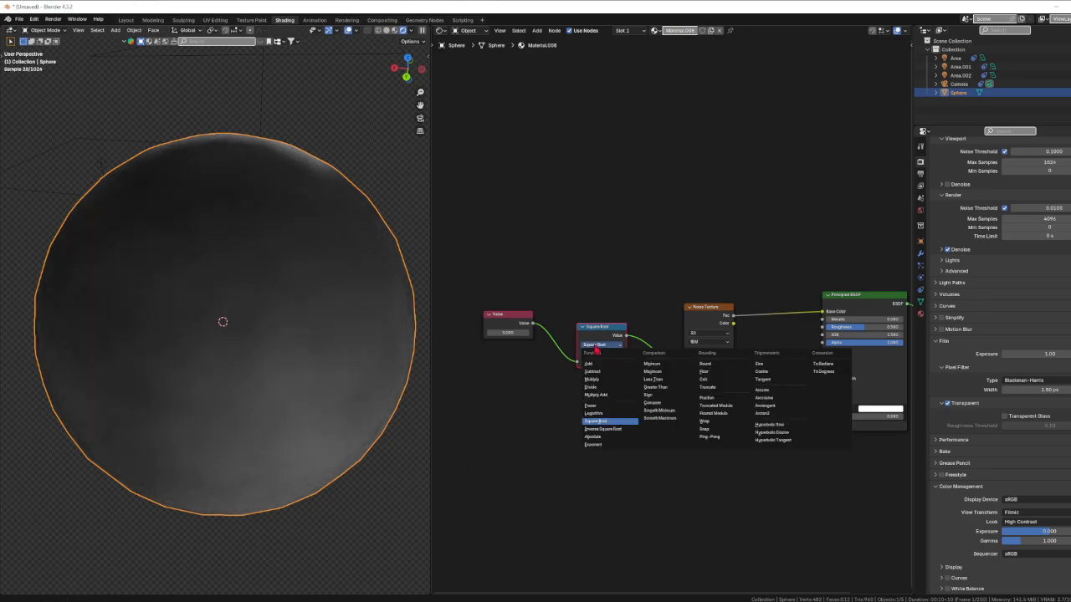
click(613, 434)
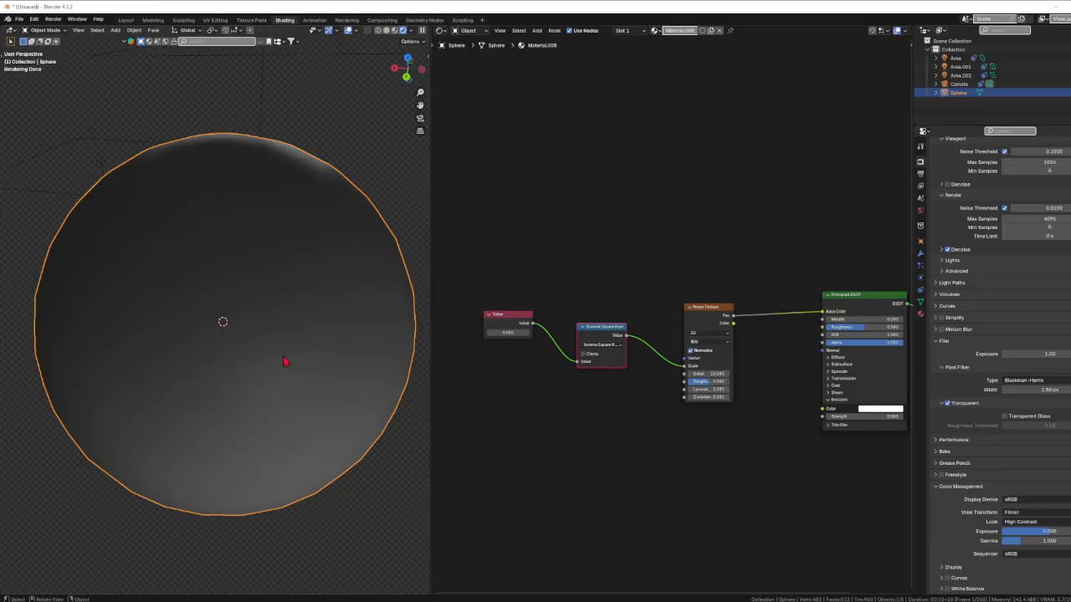
mouse_move(284, 364)
middle_down()
mouse_move(272, 414)
mouse_move(268, 367)
middle_up()
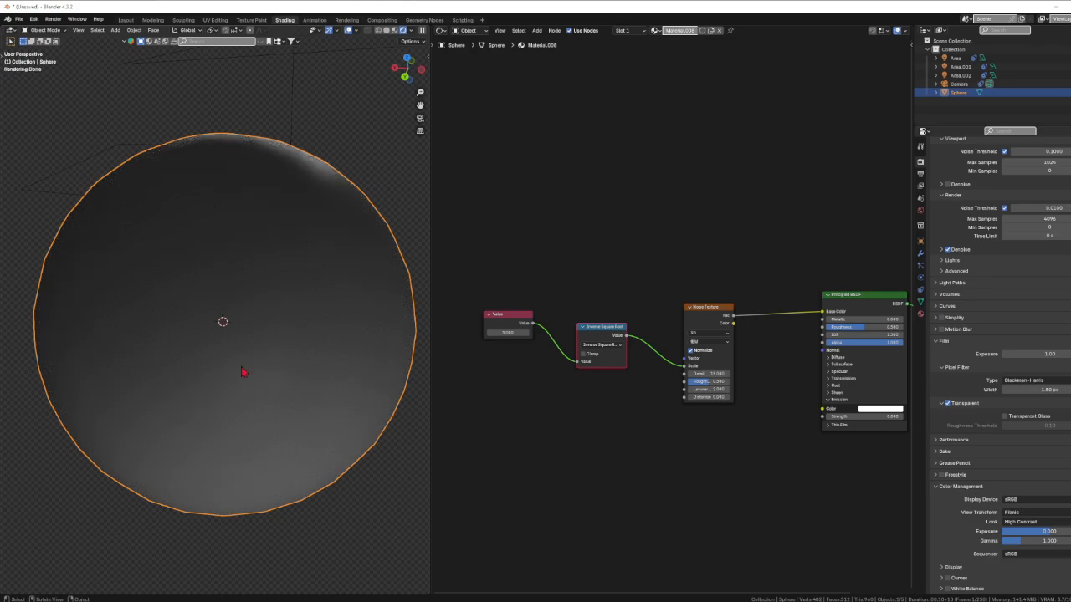
Change the Math node's operation to Absolute and test it with different numbers in the connected Value node
click(599, 344)
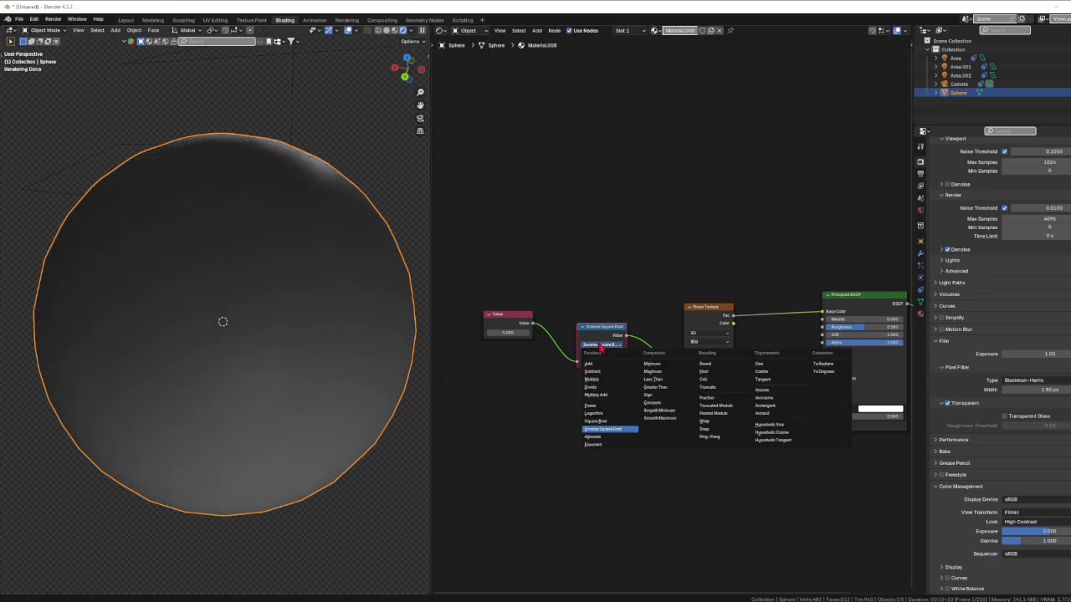
click(602, 438)
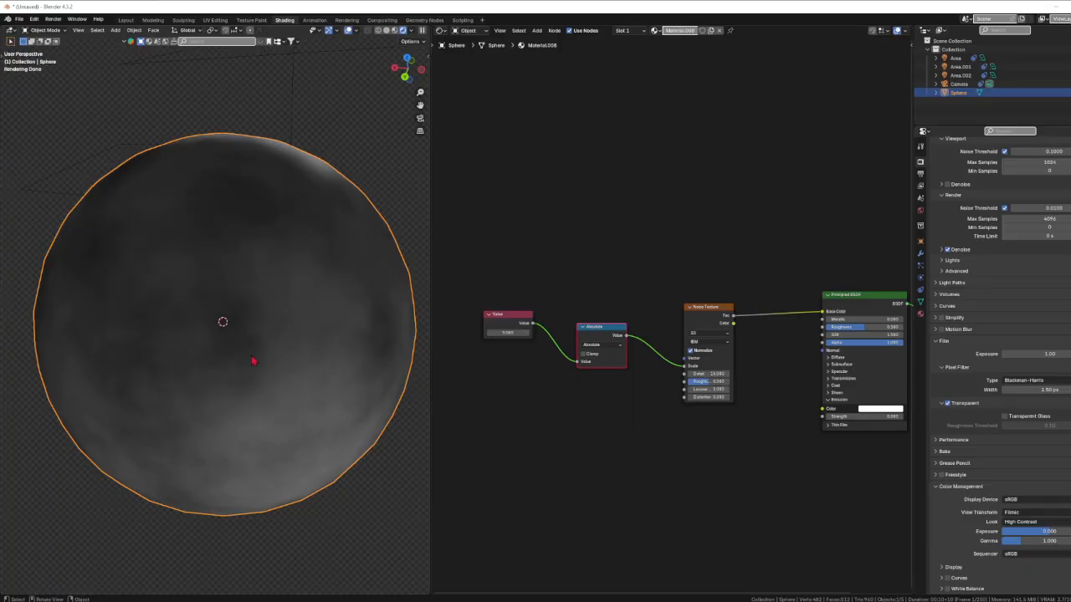
double_click(516, 333)
key(Return)
click(509, 332)
text(1)
key(Return)
Change the Math node's operation to Exponent and set the connected Value node to 0
click(601, 344)
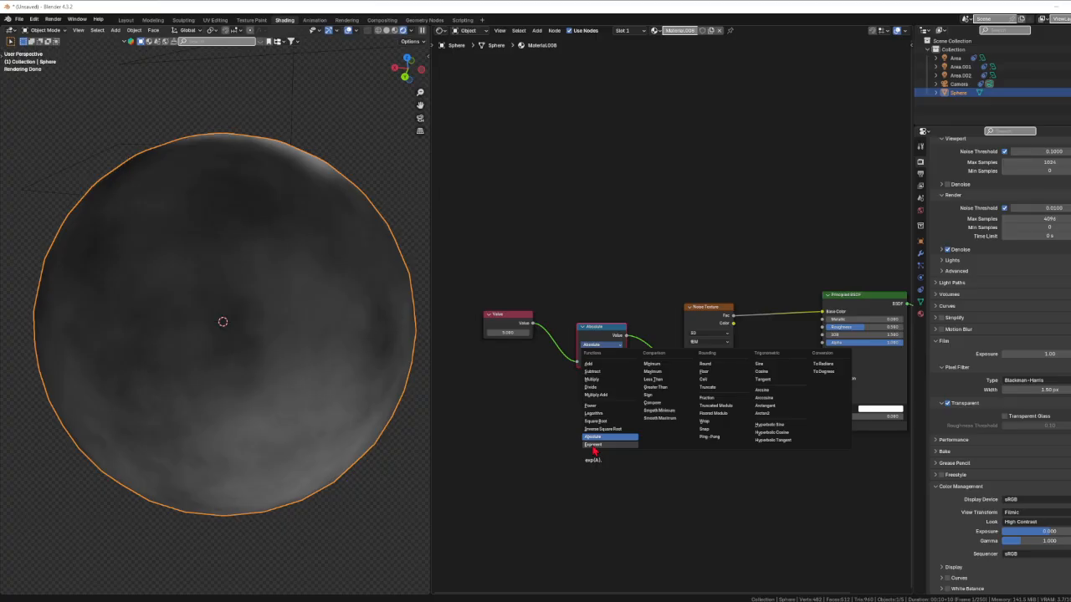
click(592, 446)
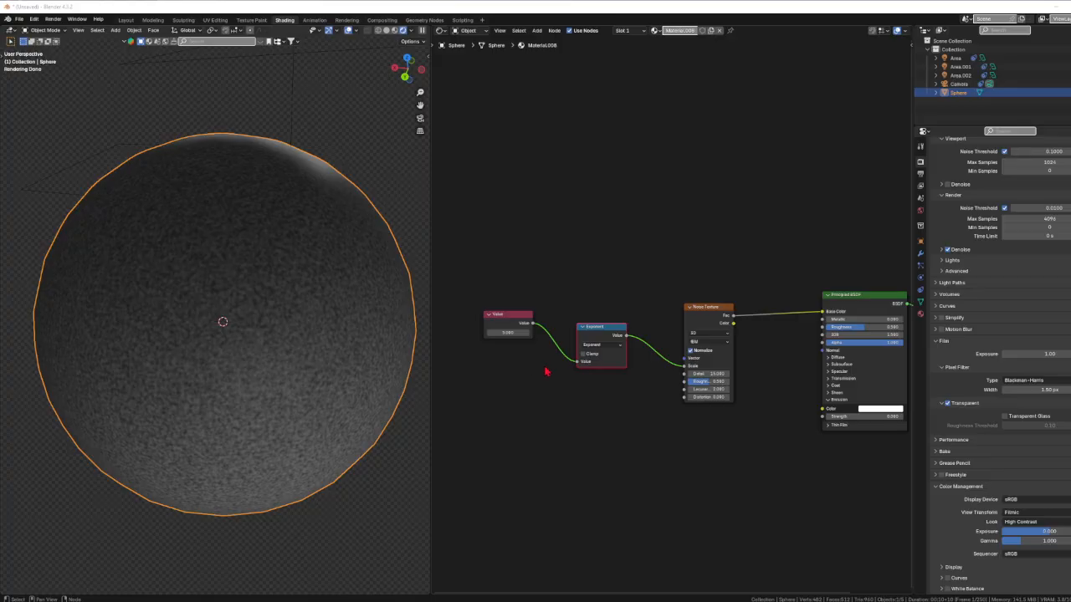
click(507, 332)
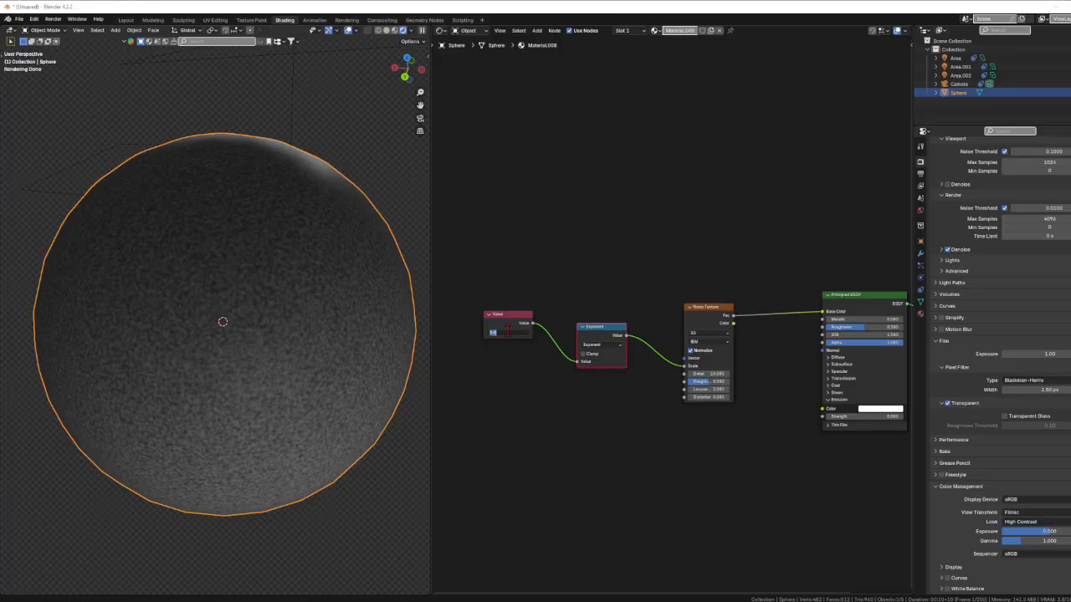
key(Return)
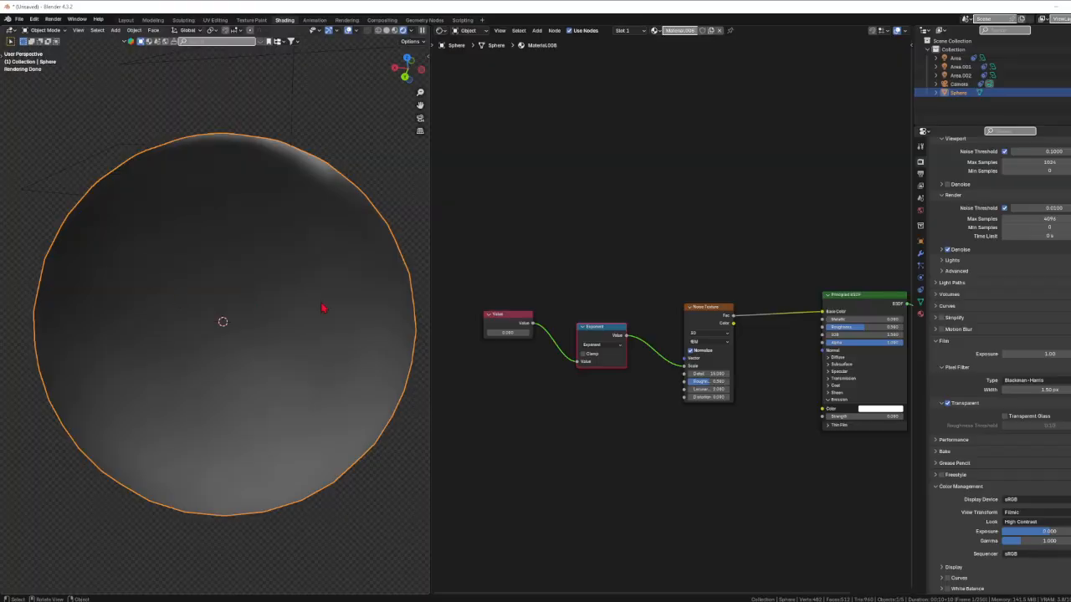
Set the Value node feeding the Exponent node back to 5
click(512, 334)
text(5)
key(Return)
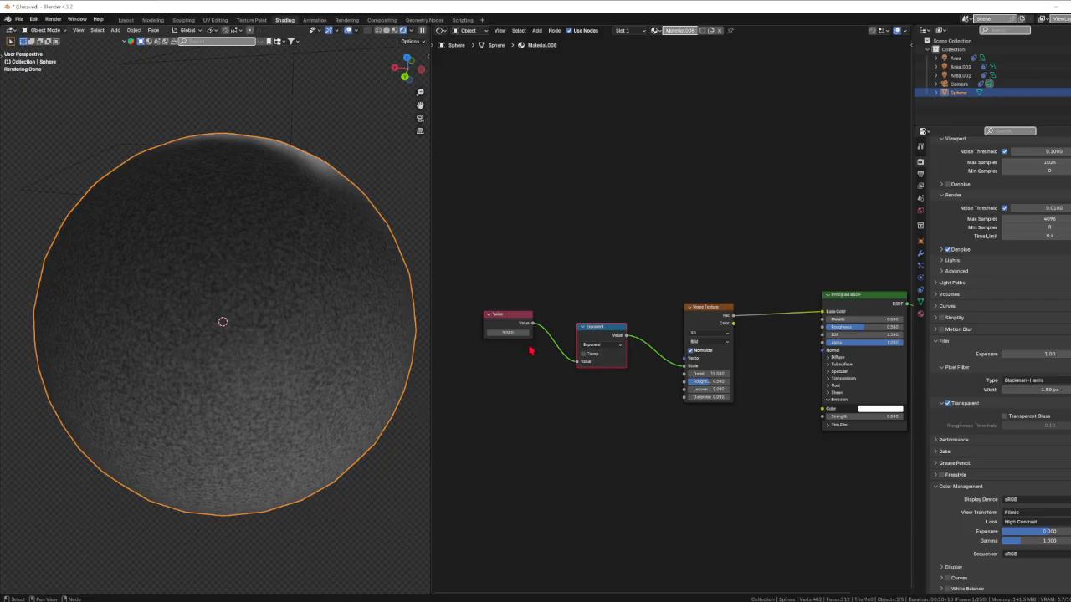
click(601, 346)
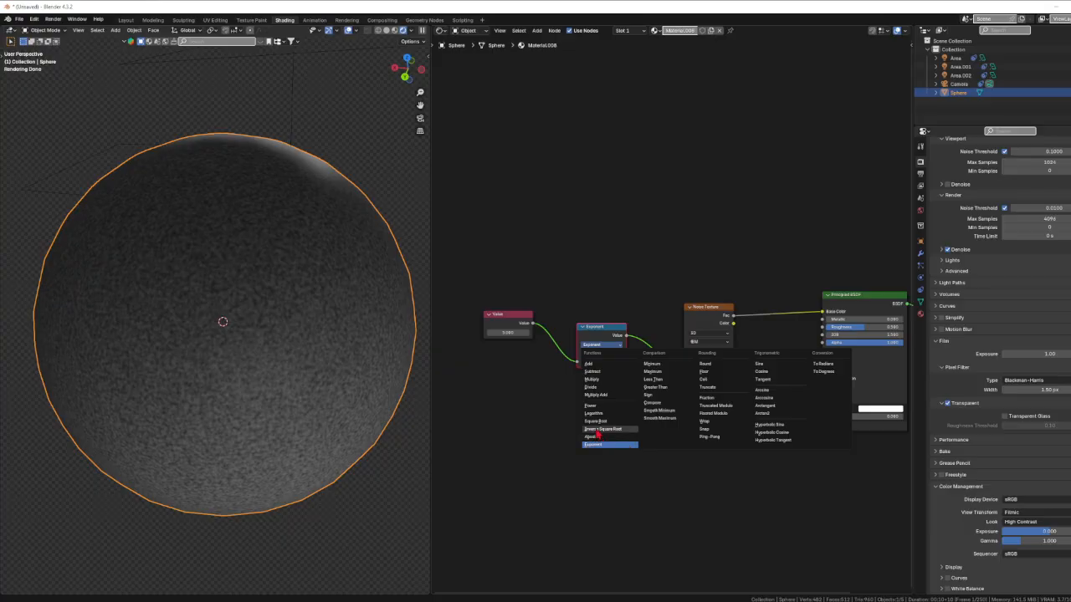
key(Escape)
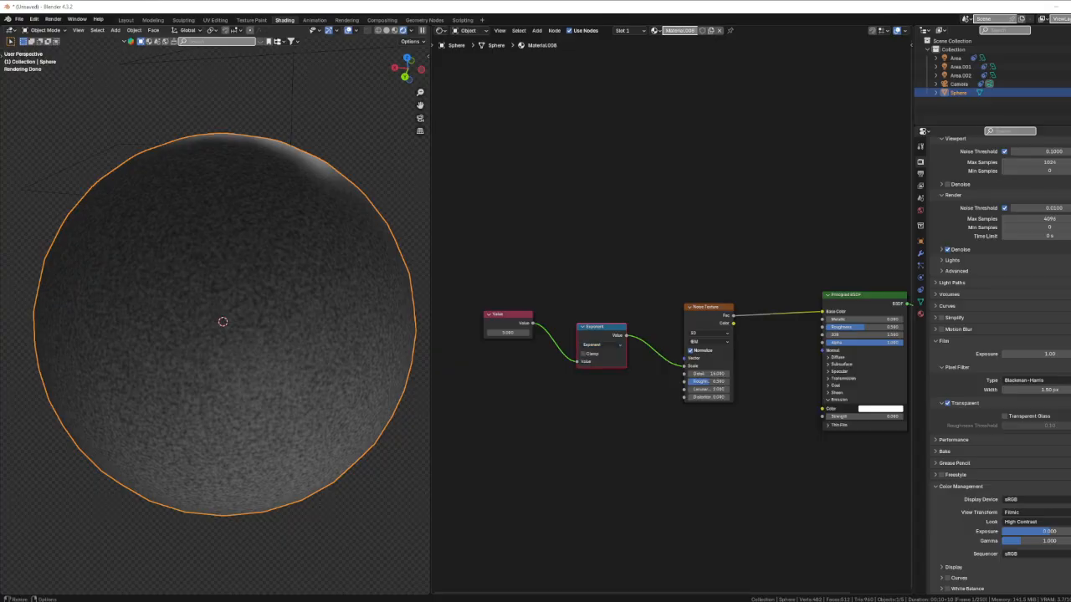